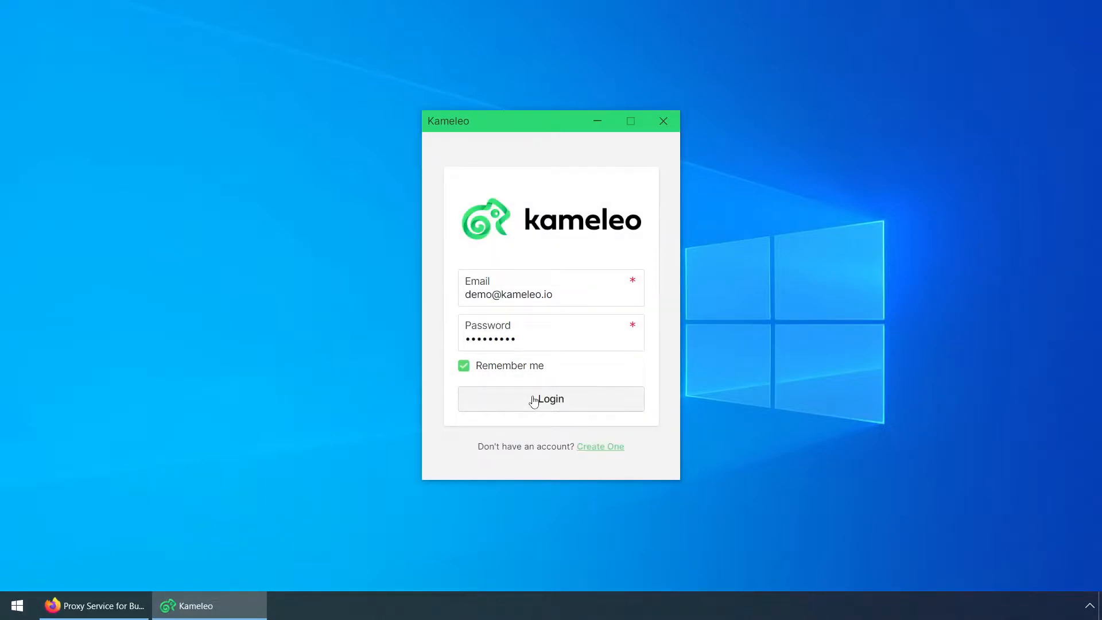
# Step: Sign in to the Kameleo account with the saved credentials
pyautogui.click(534, 400)
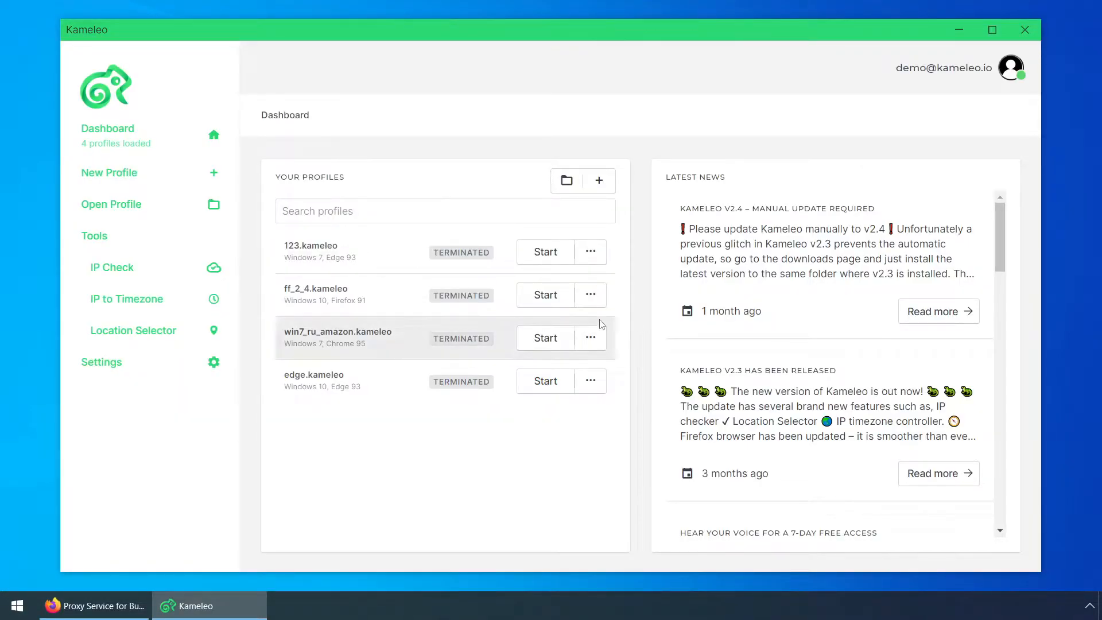
# Step: Create a new profile filtered to iOS and English (United States), picking the first iPhone Safari 15 row
pyautogui.click(151, 171)
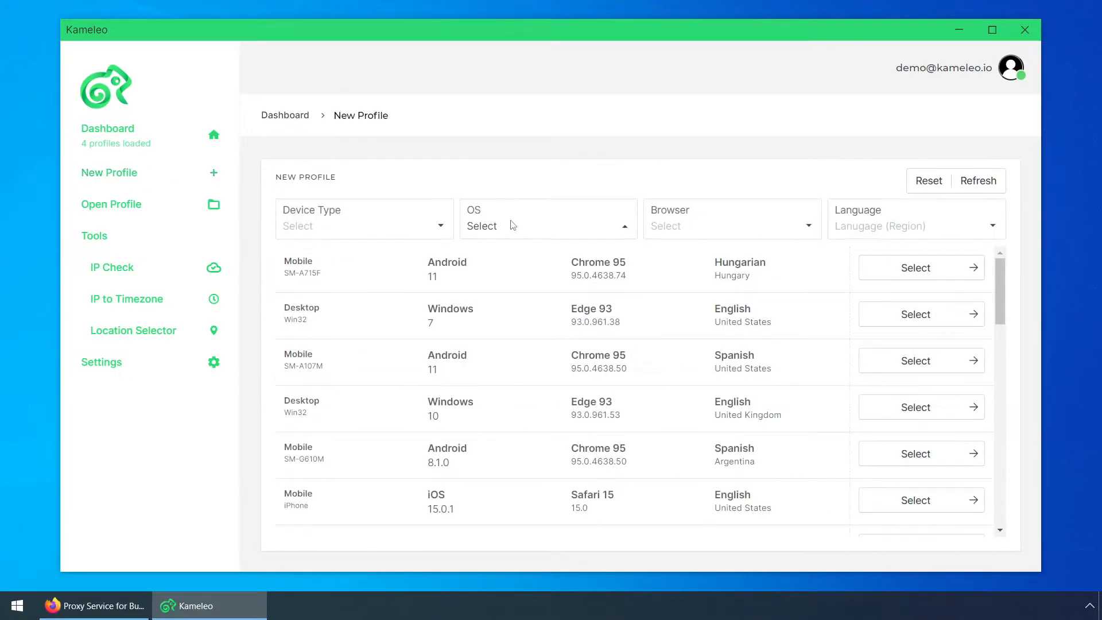
pyautogui.click(512, 226)
pyautogui.click(510, 363)
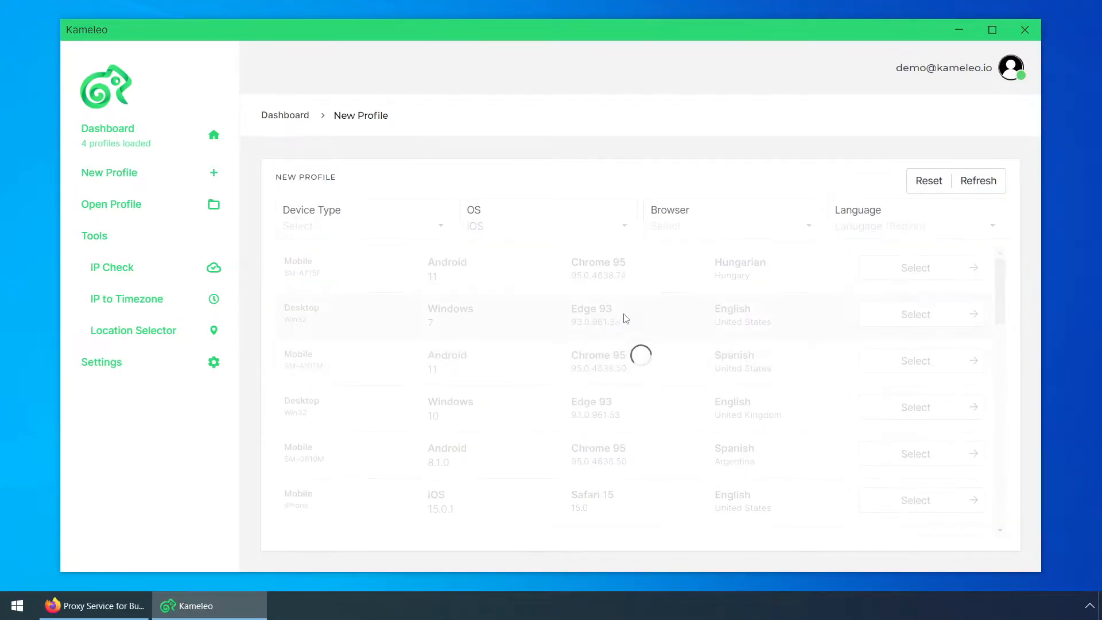
pyautogui.click(858, 226)
pyautogui.write('eng')
pyautogui.scroll(-3, 912, 352)
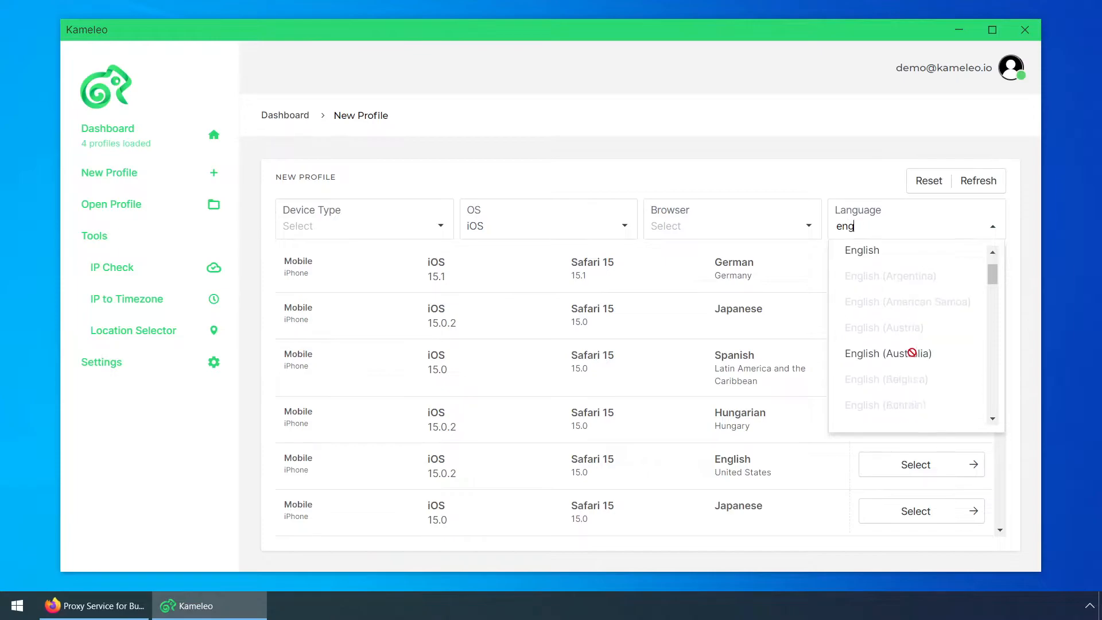
pyautogui.scroll(-3, 912, 353)
pyautogui.scroll(-3, 911, 352)
pyautogui.scroll(-2, 911, 352)
pyautogui.scroll(-3, 912, 352)
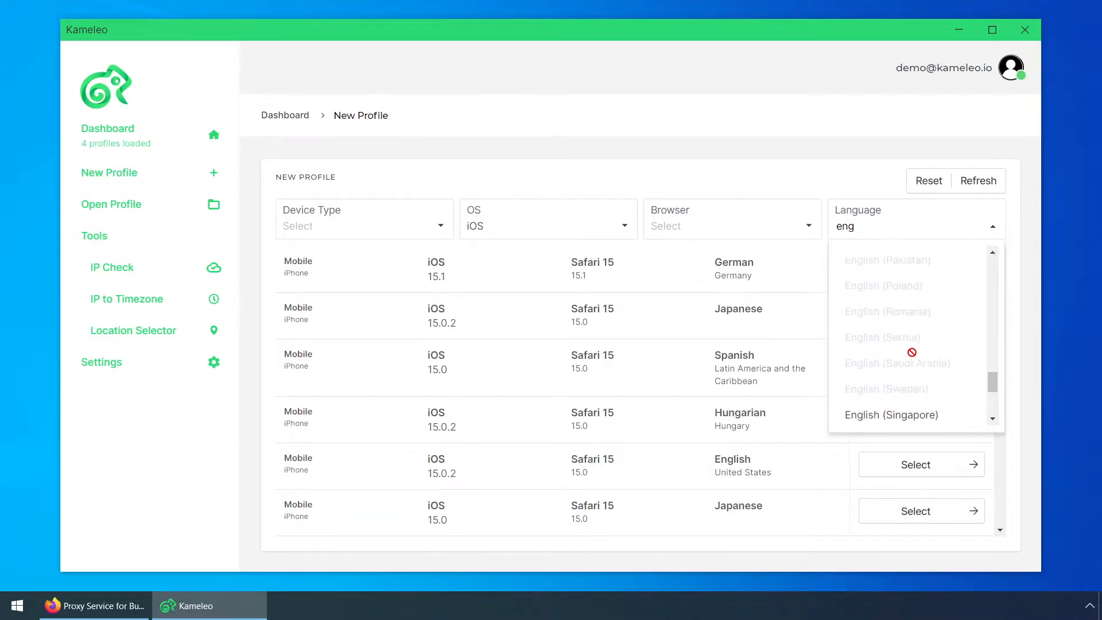
pyautogui.scroll(-2, 911, 352)
pyautogui.click(917, 312)
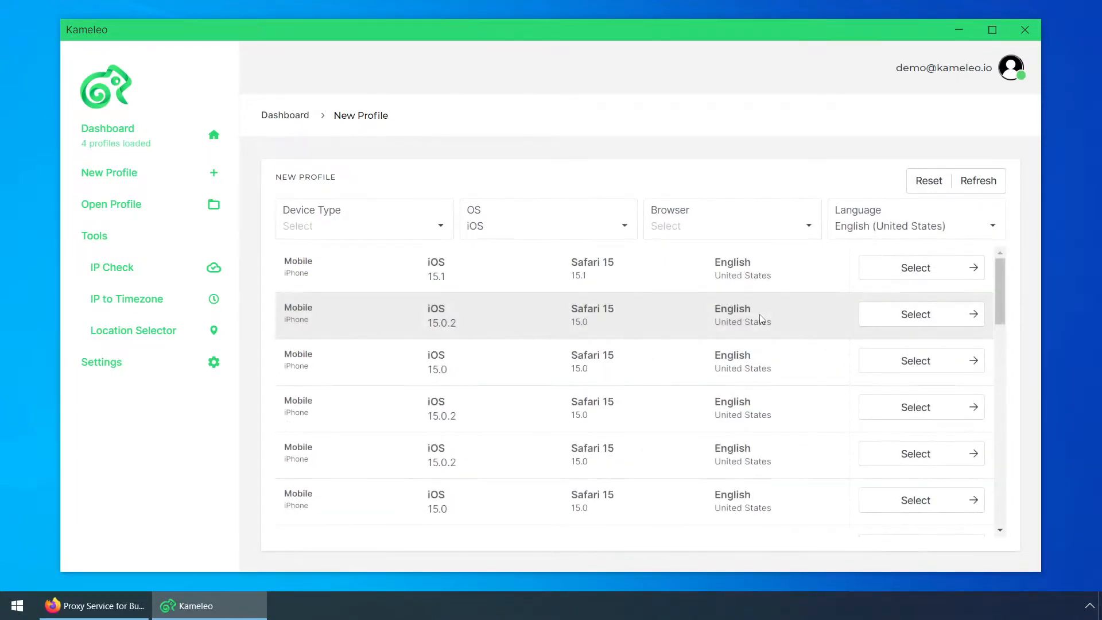
pyautogui.click(915, 268)
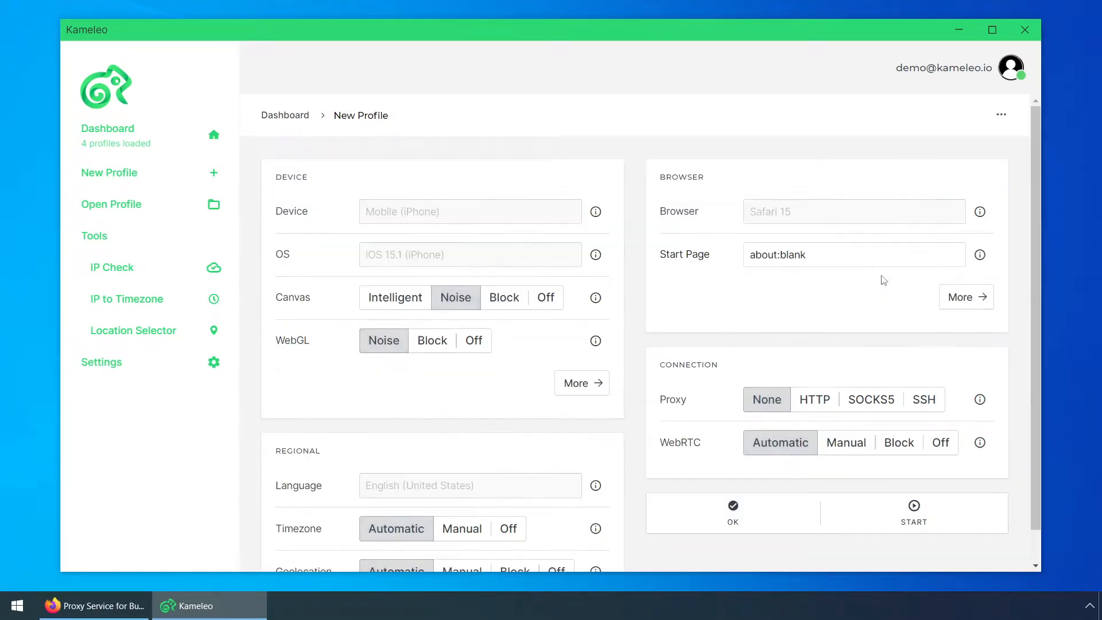
pyautogui.scroll(-1, 814, 306)
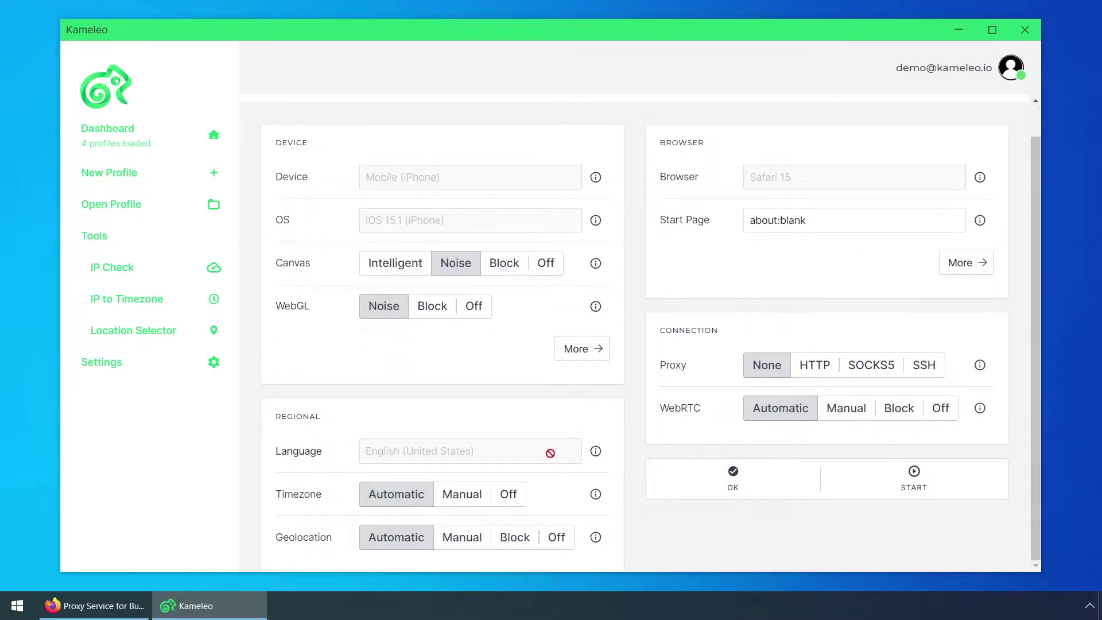
# Step: Set the profile to use an HTTP proxy with authentication enabled
pyautogui.click(813, 369)
pyautogui.scroll(-1, 813, 369)
pyautogui.click(754, 392)
pyautogui.scroll(-1, 754, 393)
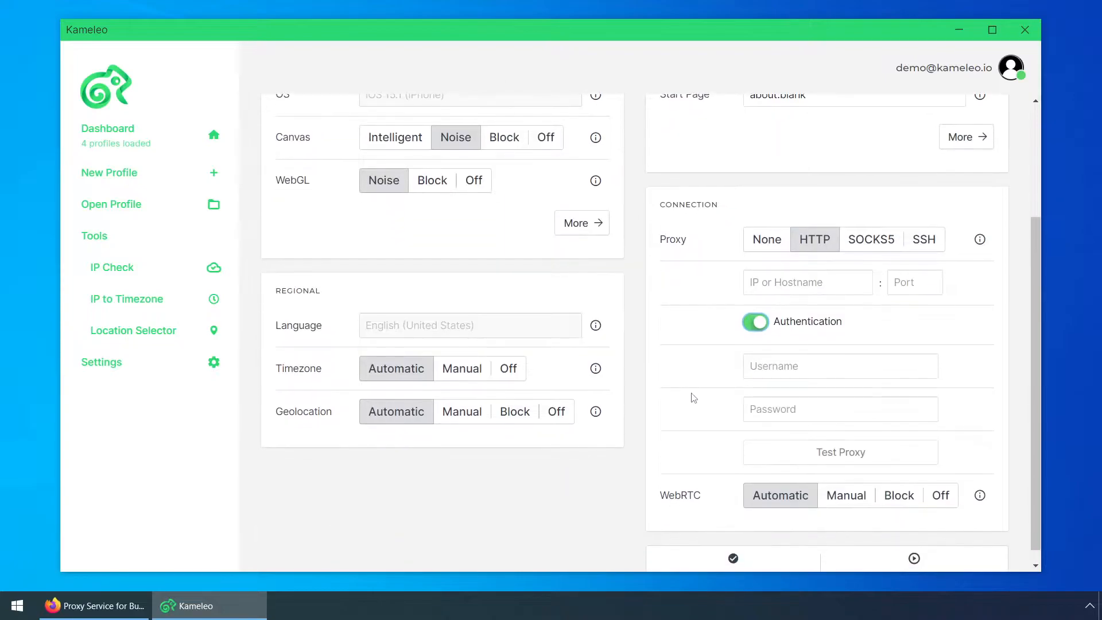
# Step: In Bright Data's Proxy & Web Unlocker API settings, set the exit node country to United States
pyautogui.click(95, 605)
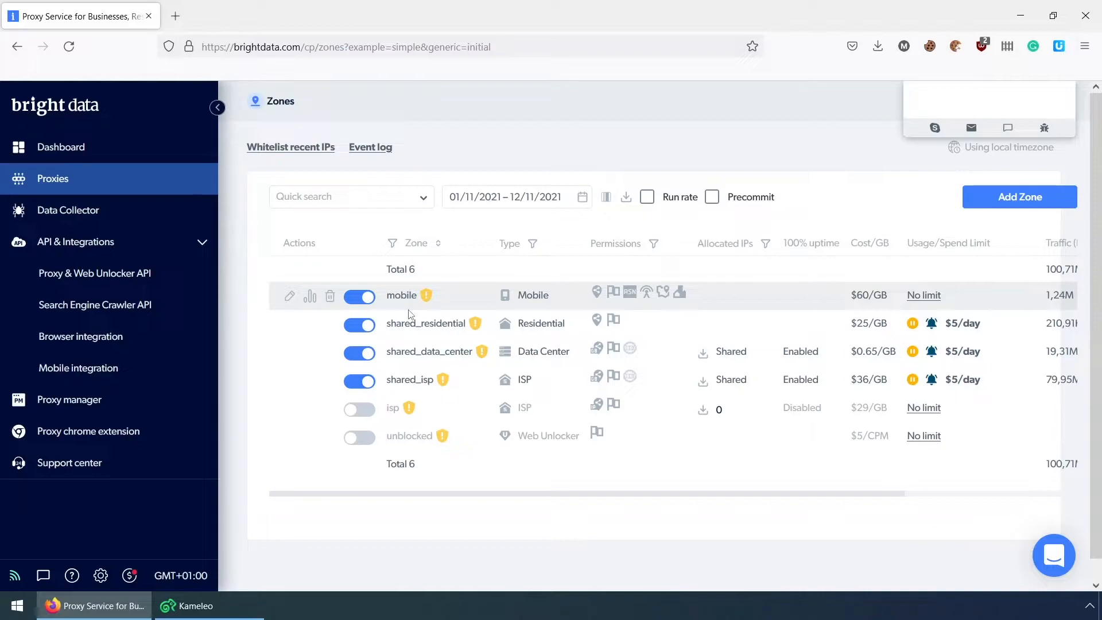
pyautogui.click(95, 273)
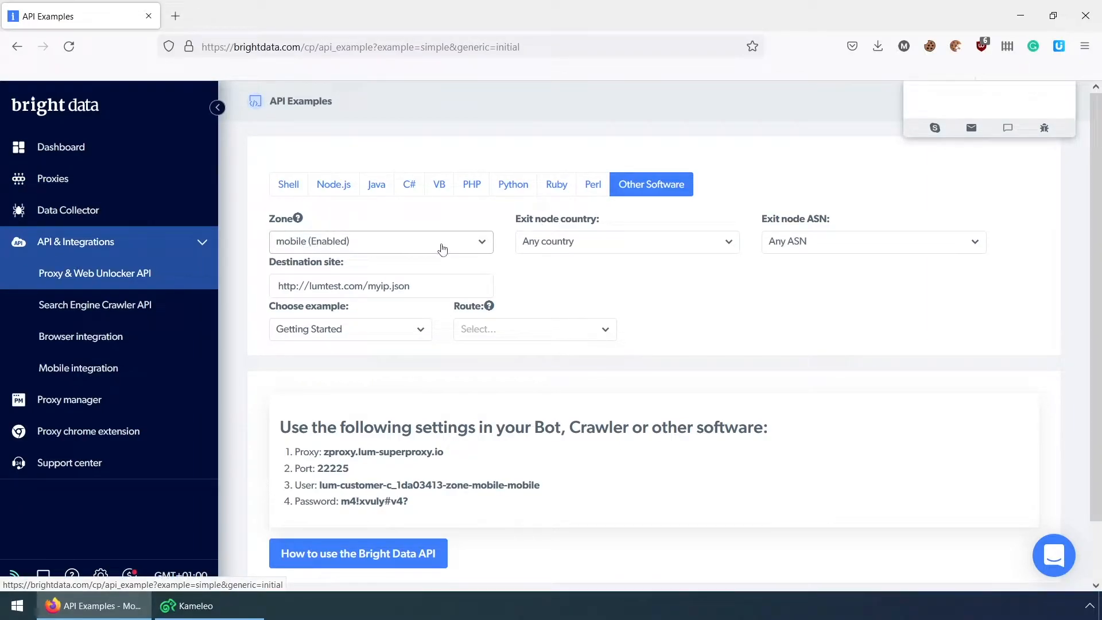
pyautogui.click(627, 241)
pyautogui.click(575, 293)
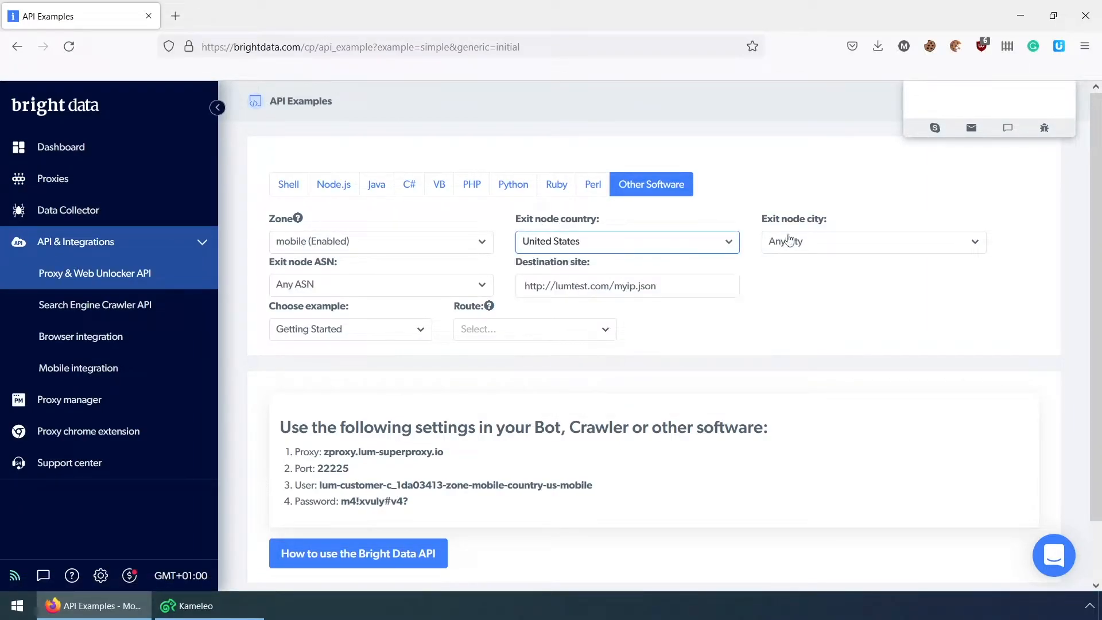
pyautogui.scroll(-1, 394, 312)
pyautogui.moveTo(444, 388); pyautogui.dragTo(324, 388)
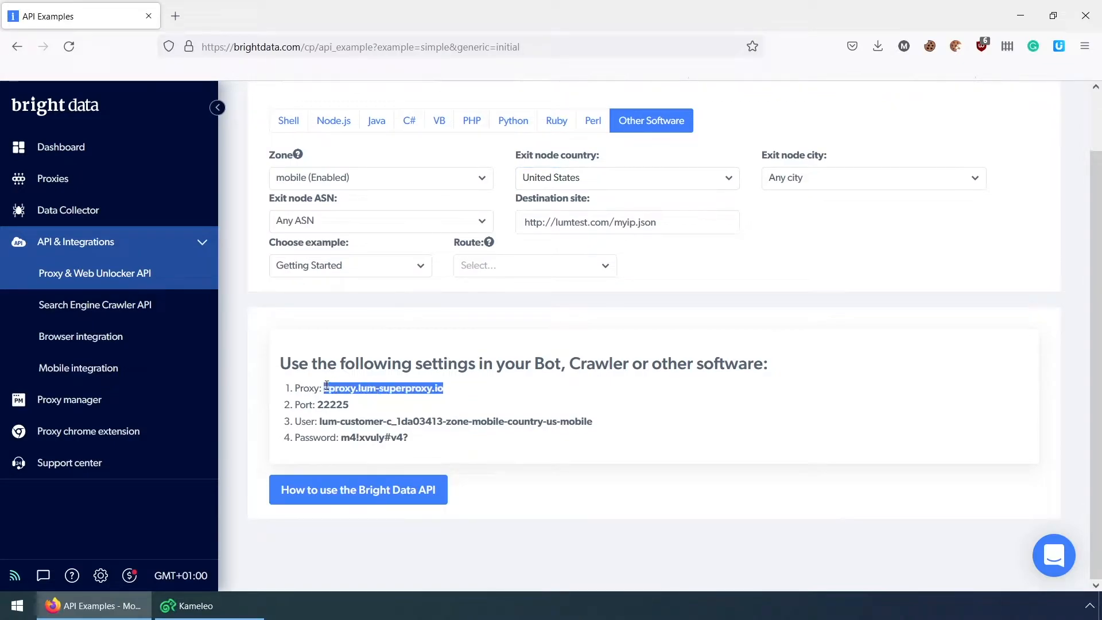
# Step: Copy the Bright Data proxy hostname into the Kameleo profile and enter port 22225
pyautogui.hotkey('ctrl', 'c')
pyautogui.hotkey('alt', 'Tab')
pyautogui.click(801, 284)
pyautogui.hotkey('ctrl', 'v')
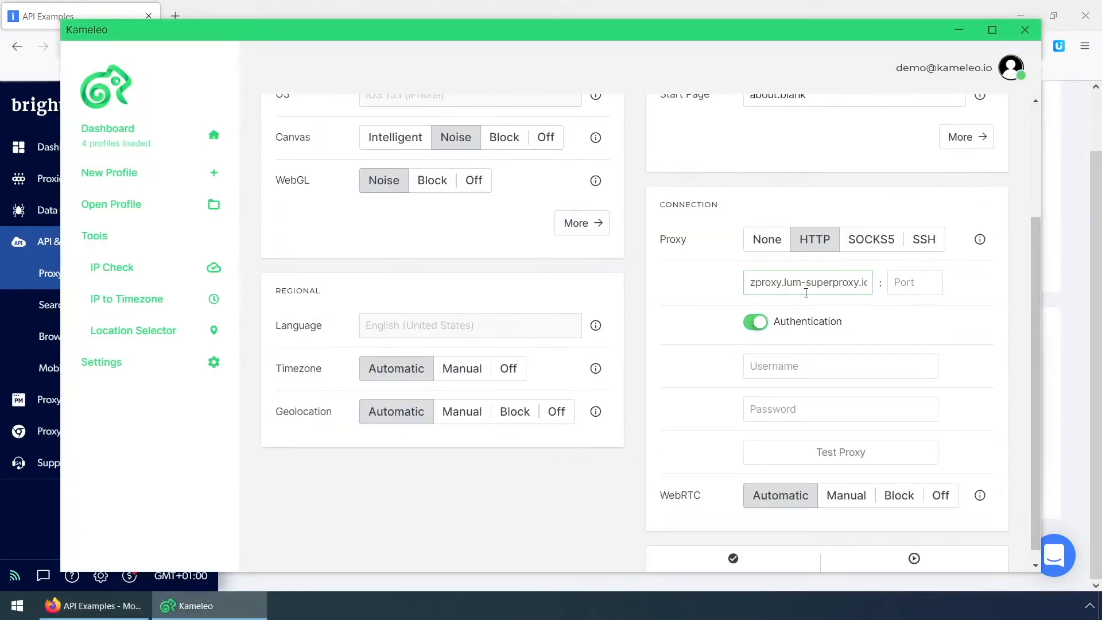
pyautogui.hotkey('alt', 'Tab')
pyautogui.hotkey('alt', 'Tab')
pyautogui.click(905, 282)
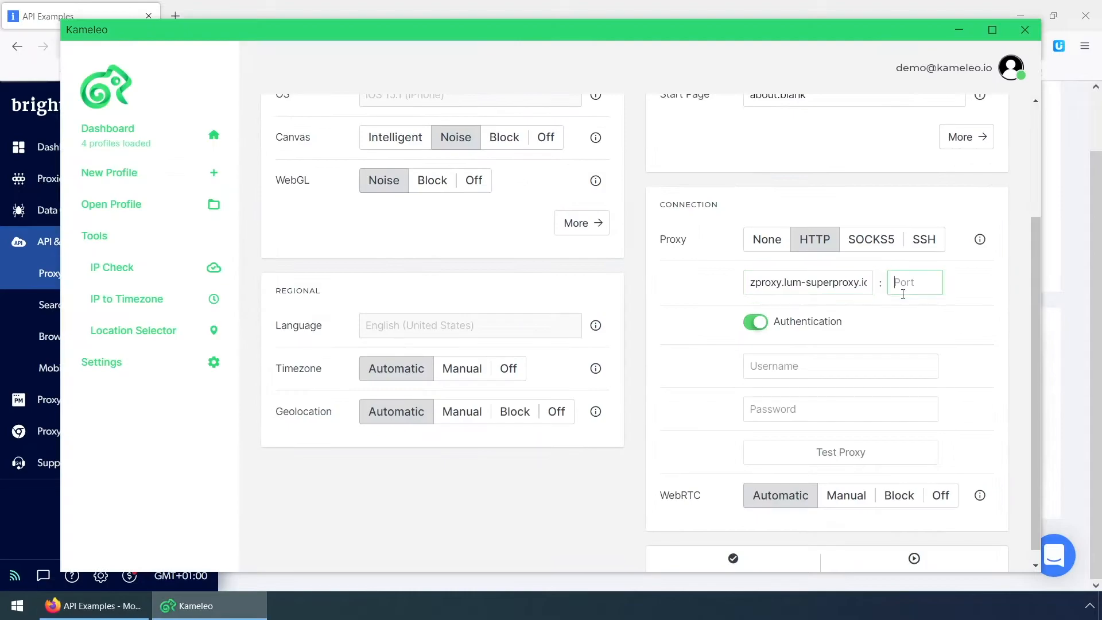
pyautogui.hotkey('alt', 'Tab')
# Step: Copy the proxy username and password from Bright Data into the profile's credential fields
pyautogui.moveTo(617, 422); pyautogui.dragTo(320, 421)
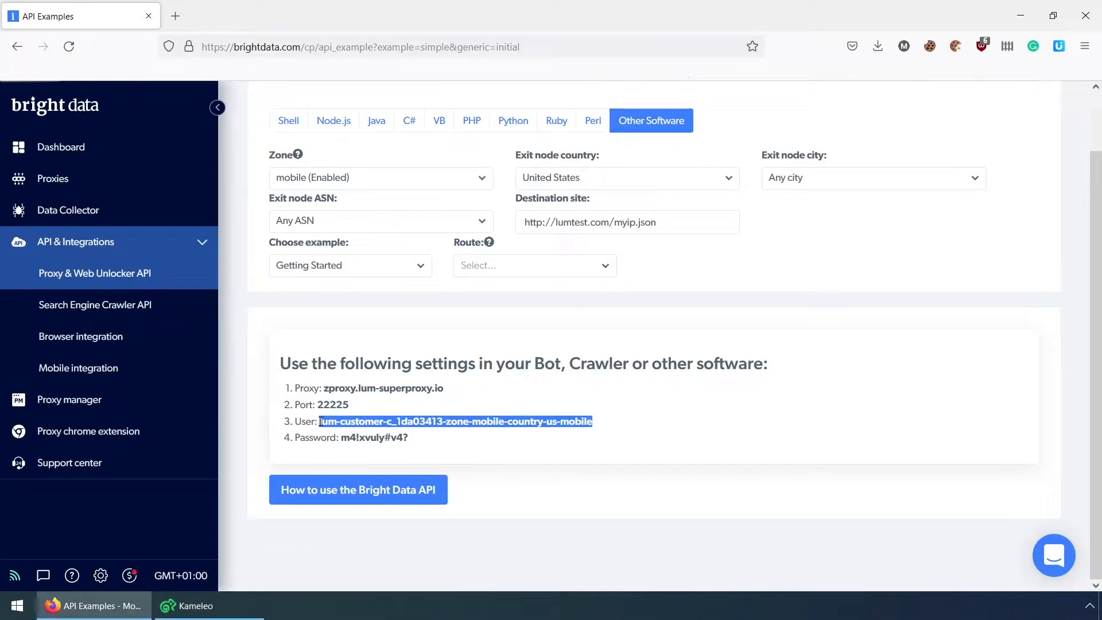
pyautogui.hotkey('ctrl', 'c')
pyautogui.hotkey('alt', 'Tab')
pyautogui.click(840, 364)
pyautogui.hotkey('ctrl', 'v')
pyautogui.hotkey('alt', 'Tab')
pyautogui.moveTo(409, 437); pyautogui.dragTo(341, 438)
pyautogui.hotkey('ctrl', 'c')
pyautogui.click(196, 604)
pyautogui.click(839, 409)
pyautogui.hotkey('ctrl', 'v')
# Step: Test the proxy connection and start the profile to show its pairing QR code
pyautogui.click(840, 452)
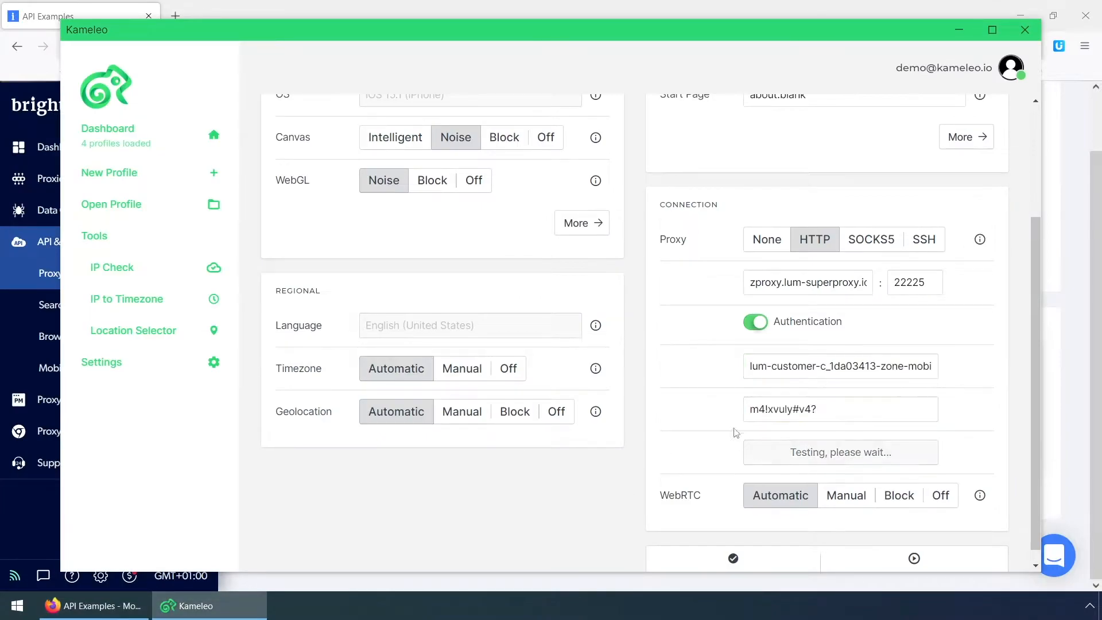
pyautogui.scroll(-1, 723, 424)
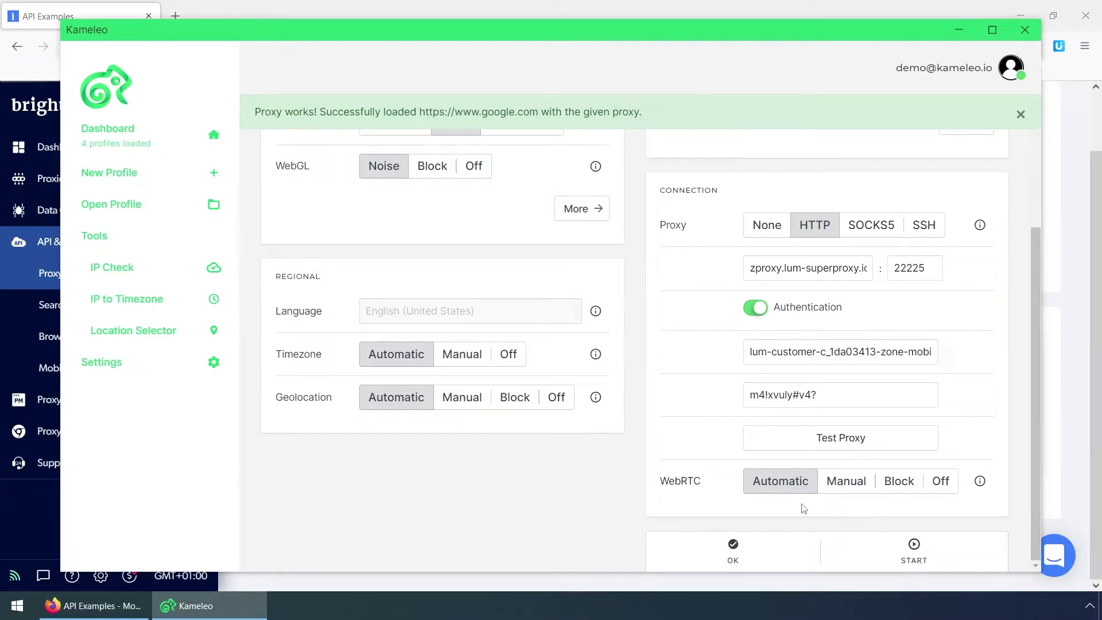
pyautogui.click(891, 551)
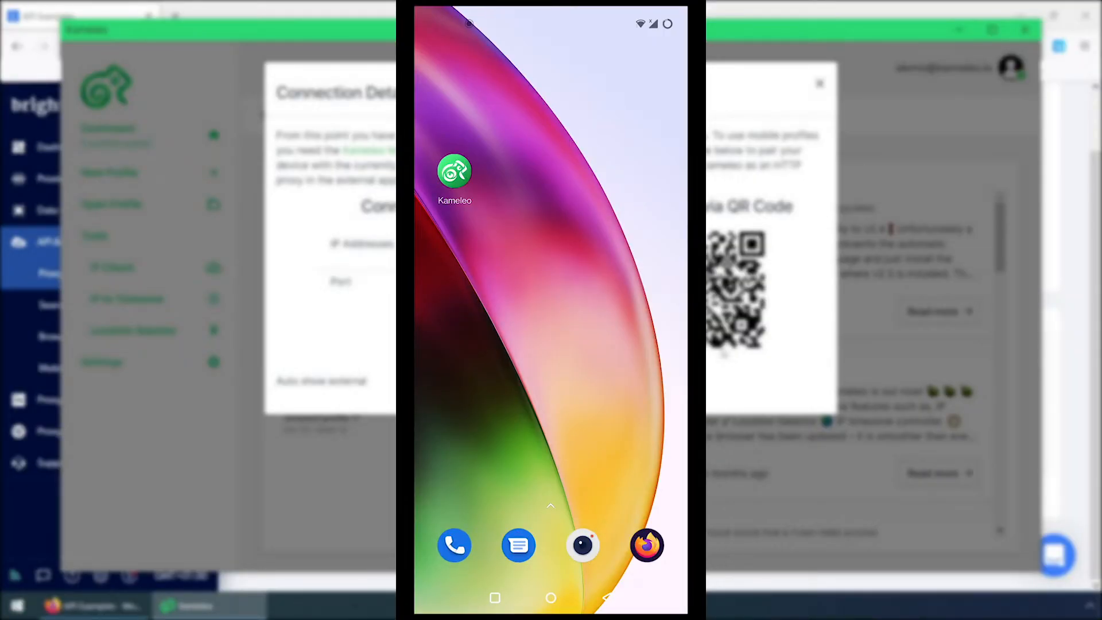
# Step: Launch Kameleo Mobile on the phone and pair it with the running profile via QR code
pyautogui.click(454, 173)
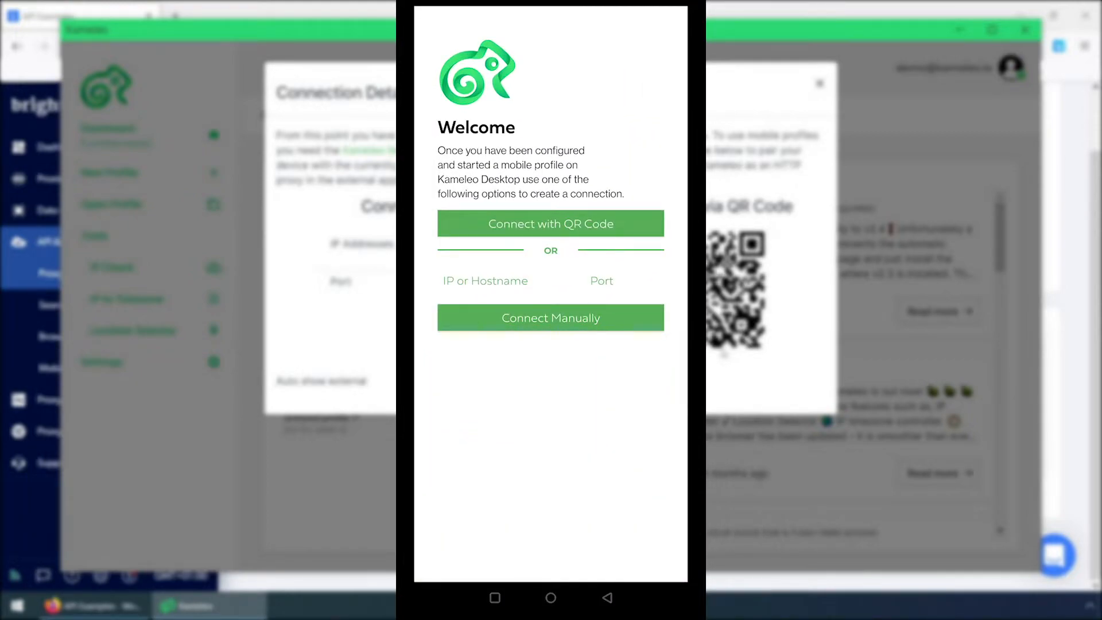
pyautogui.click(486, 223)
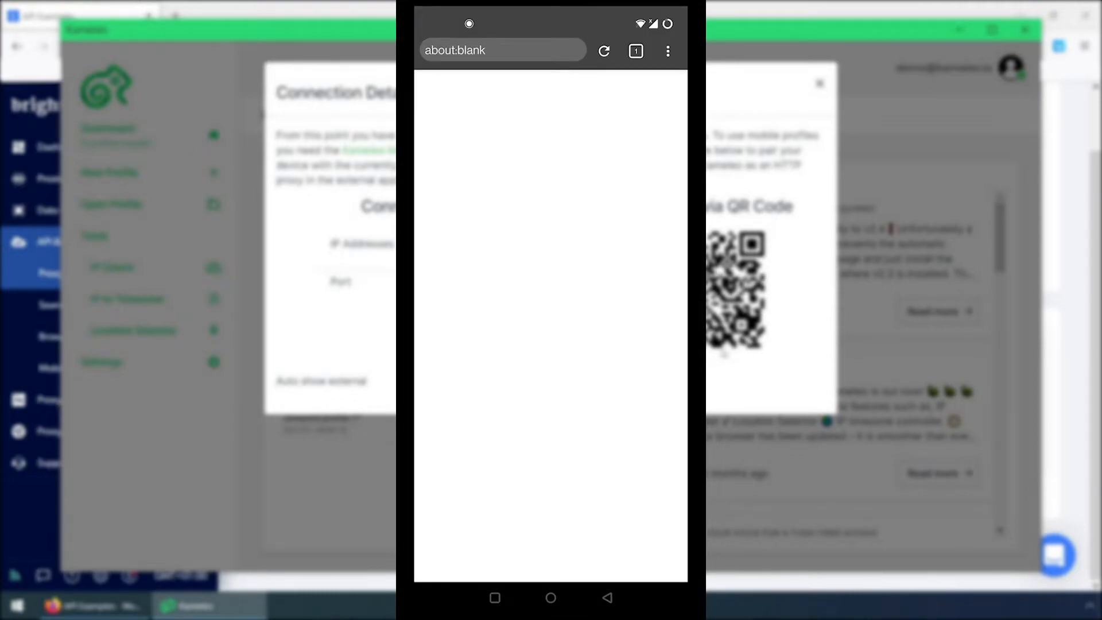
# Step: Load whoer.net in the mobile browser and check it reports a US IP, iOS and Safari 15.1
pyautogui.click(504, 51)
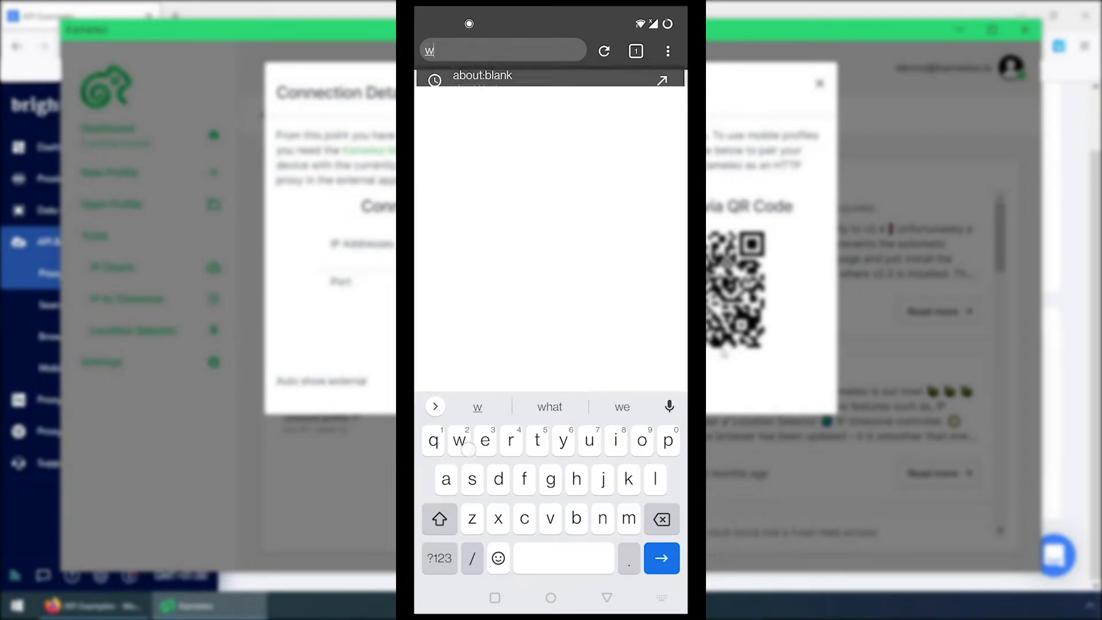
pyautogui.write('whoer.net')
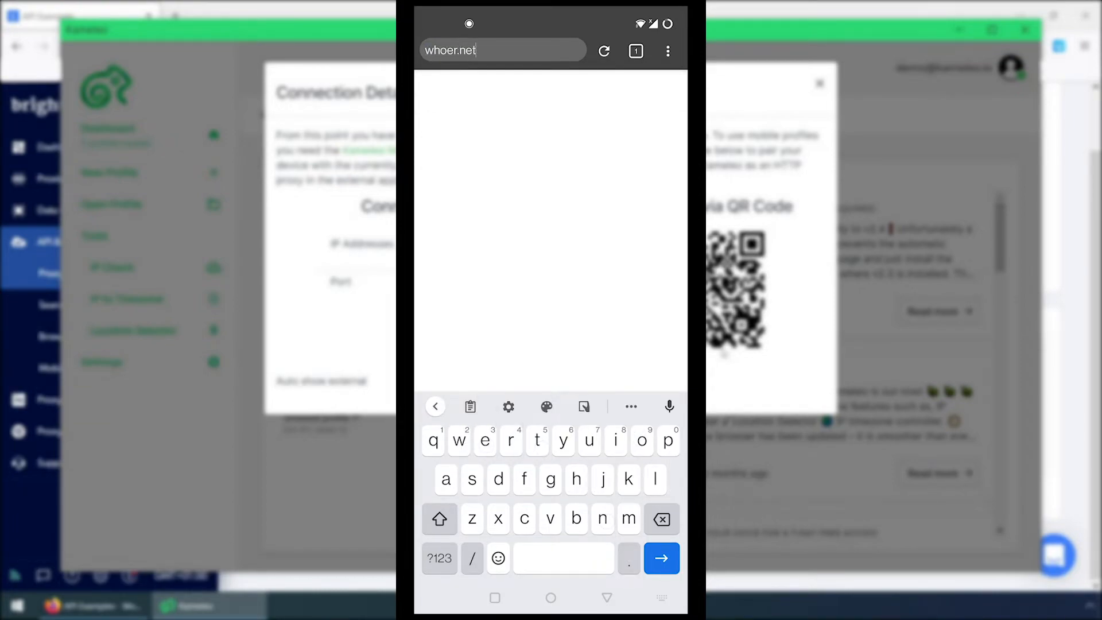
pyautogui.press('Return')
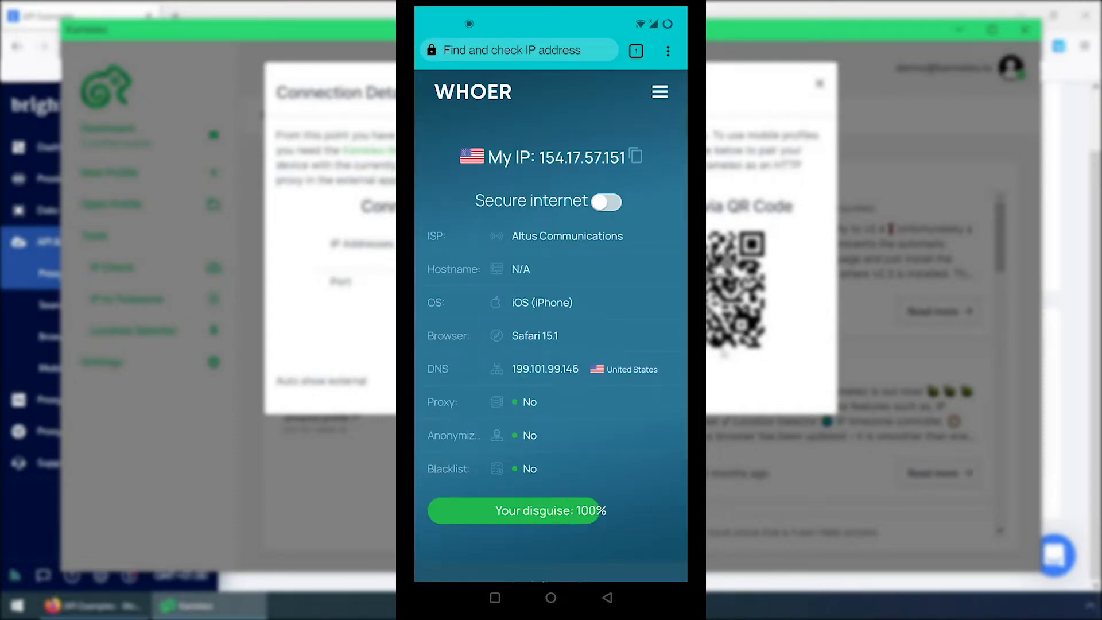
pyautogui.scroll(-10, 551, 345)
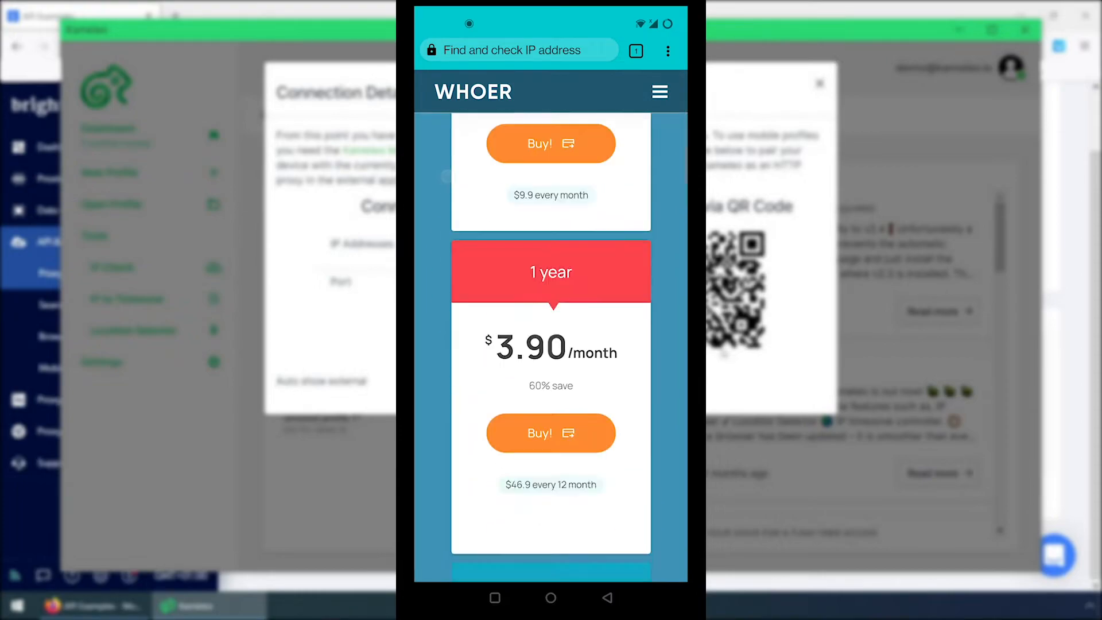
pyautogui.scroll(-5, 551, 345)
pyautogui.scroll(-5, 551, 345)
pyautogui.scroll(-5, 551, 345)
pyautogui.scroll(-5, 473, 386)
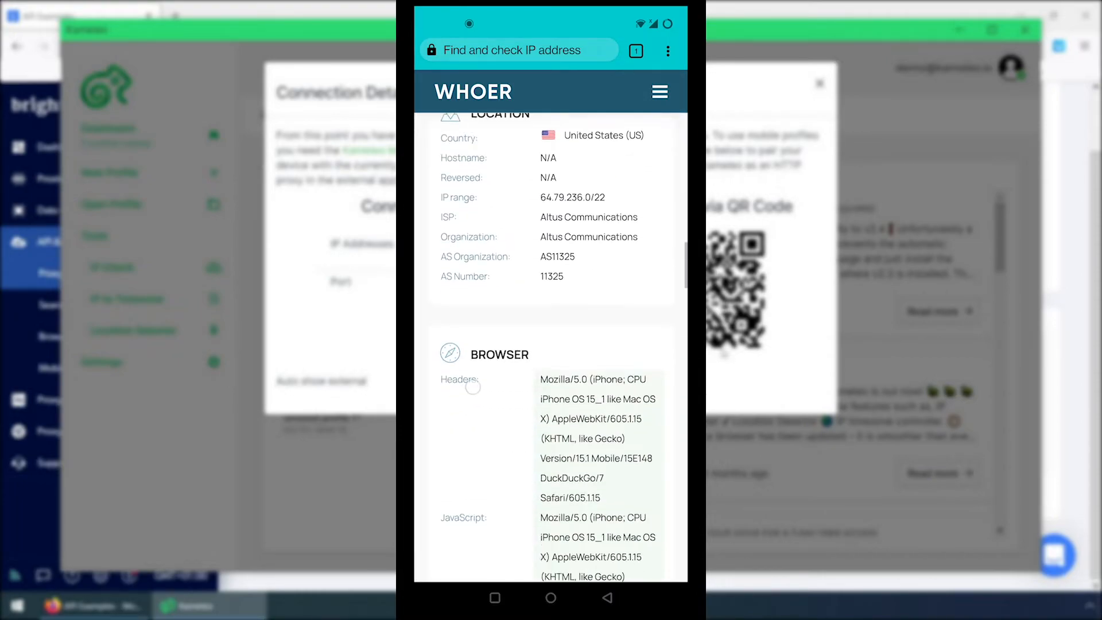
pyautogui.scroll(-5, 473, 386)
pyautogui.scroll(-5, 473, 386)
pyautogui.scroll(-5, 472, 385)
pyautogui.scroll(-5, 464, 190)
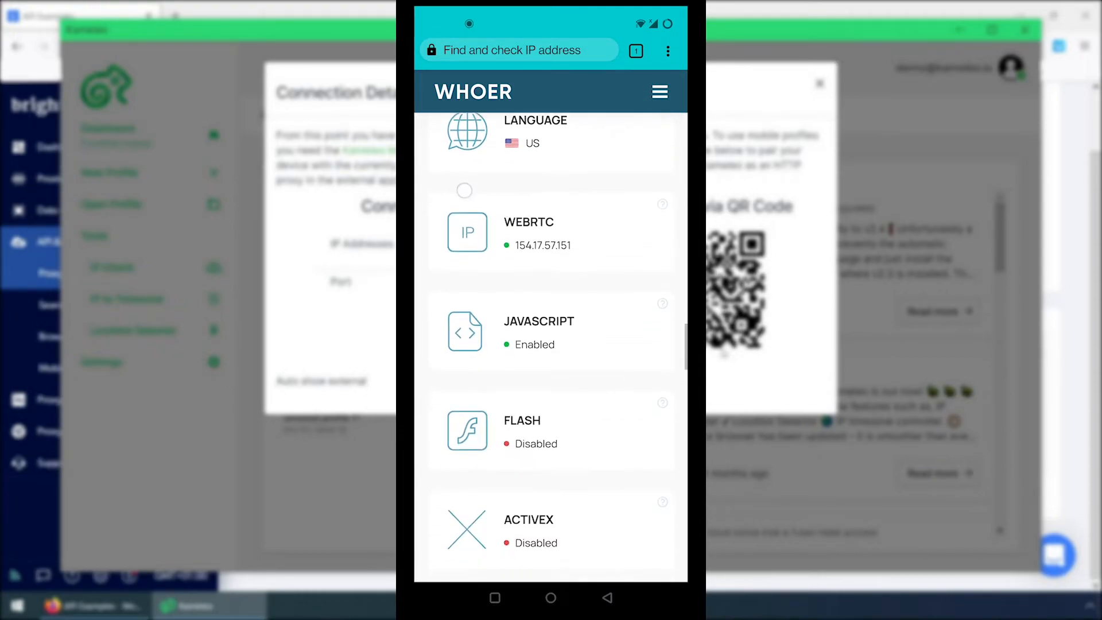
pyautogui.scroll(-5, 464, 191)
pyautogui.scroll(-3, 465, 190)
pyautogui.scroll(15, 464, 190)
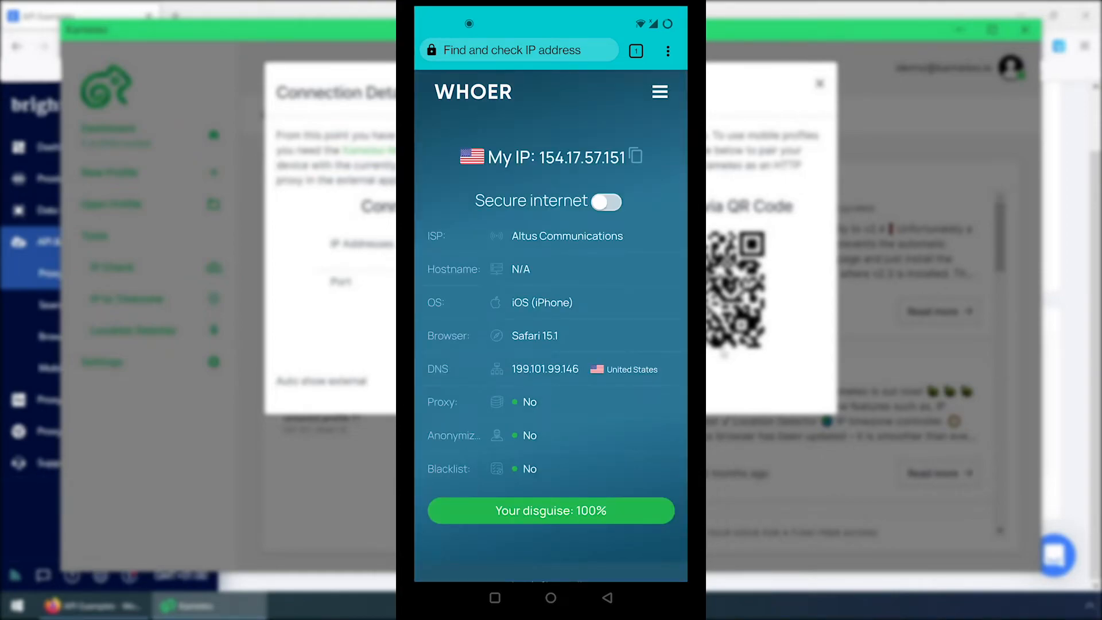
pyautogui.click(517, 50)
pyautogui.write('browse')
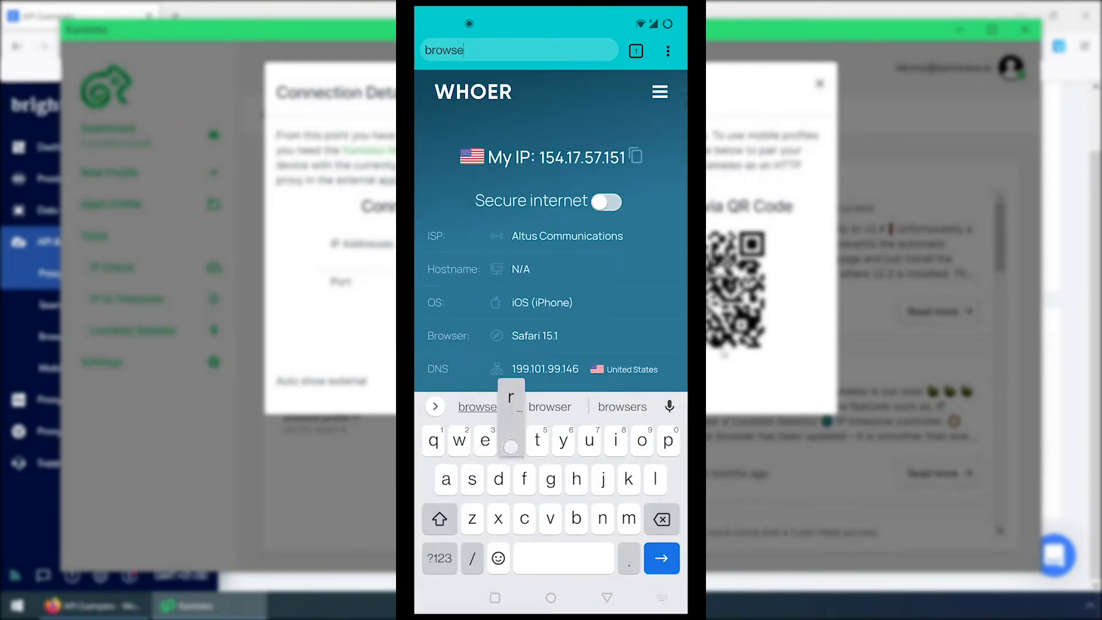
pyautogui.write('rleaks.com')
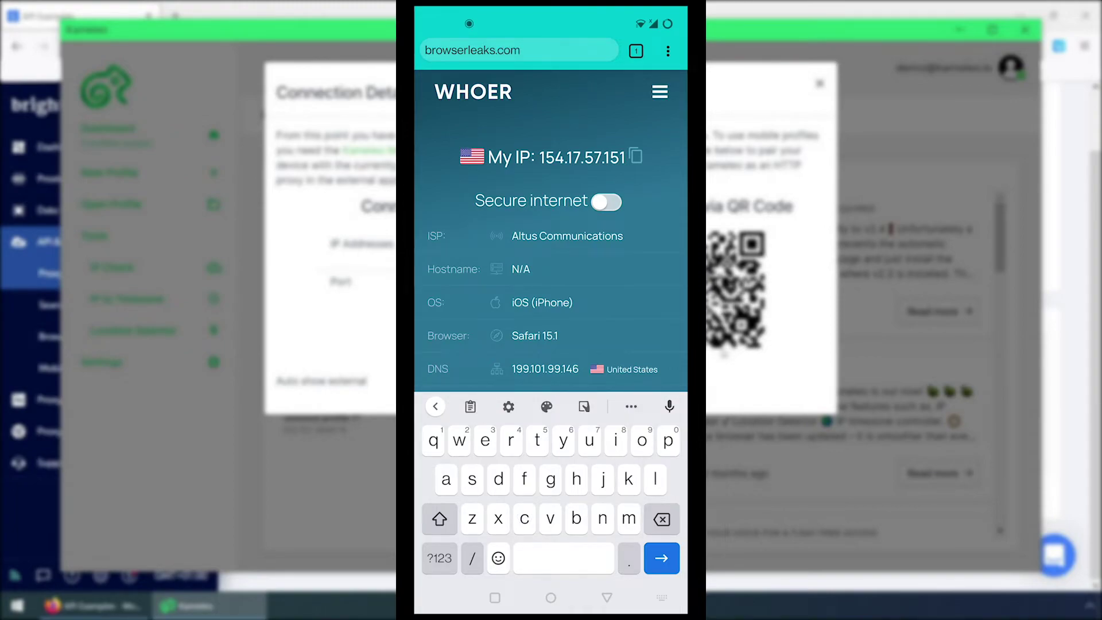
# Step: Load browserleaks.com and run the HTML5 Geolocation test showing the phone in Washington
pyautogui.press('Return')
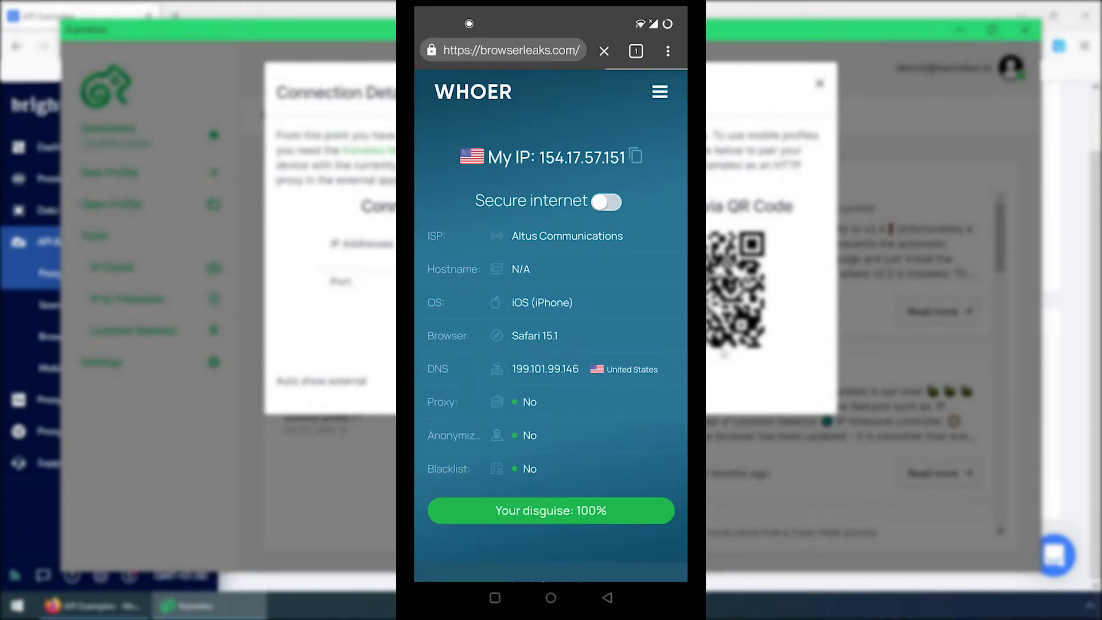
pyautogui.scroll(-5, 551, 345)
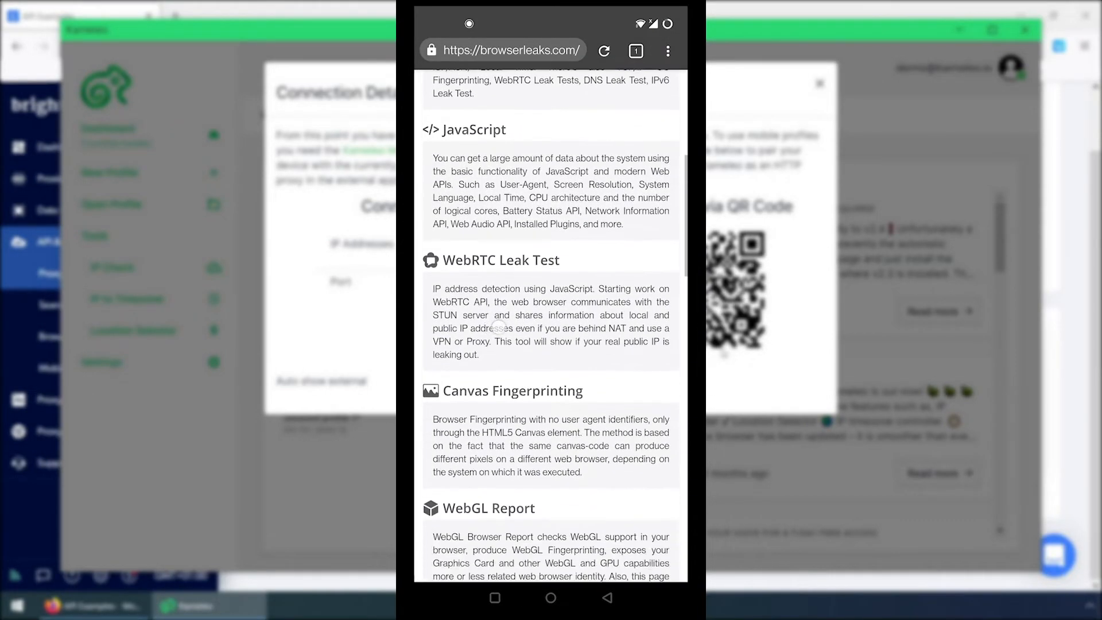
pyautogui.scroll(-8, 551, 344)
pyautogui.click(492, 375)
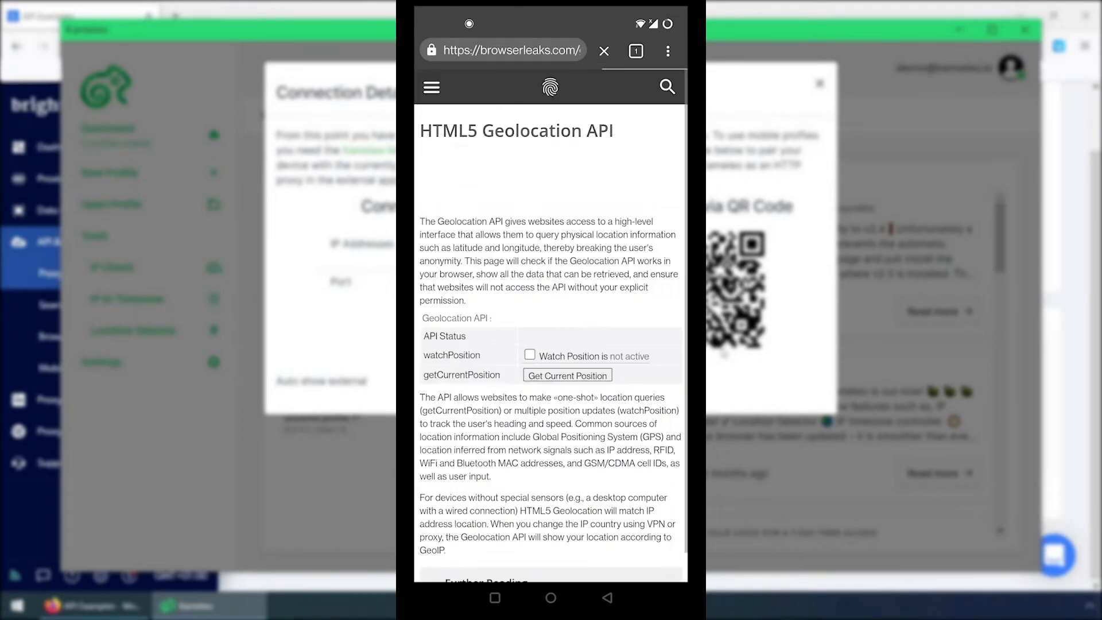
pyautogui.scroll(-8, 550, 345)
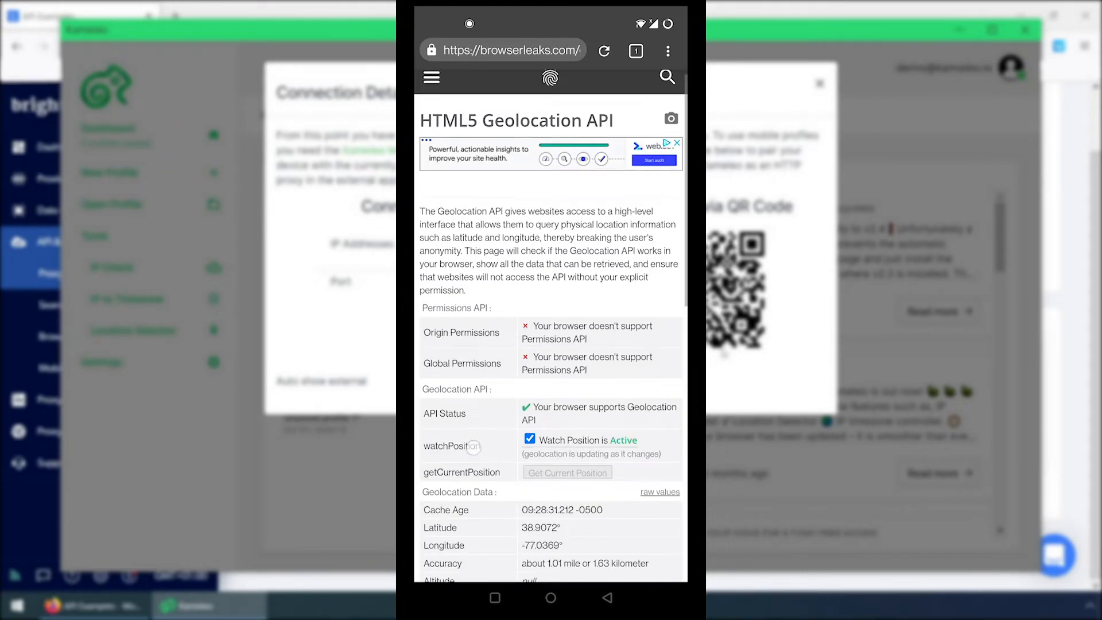
pyautogui.scroll(-1, 552, 344)
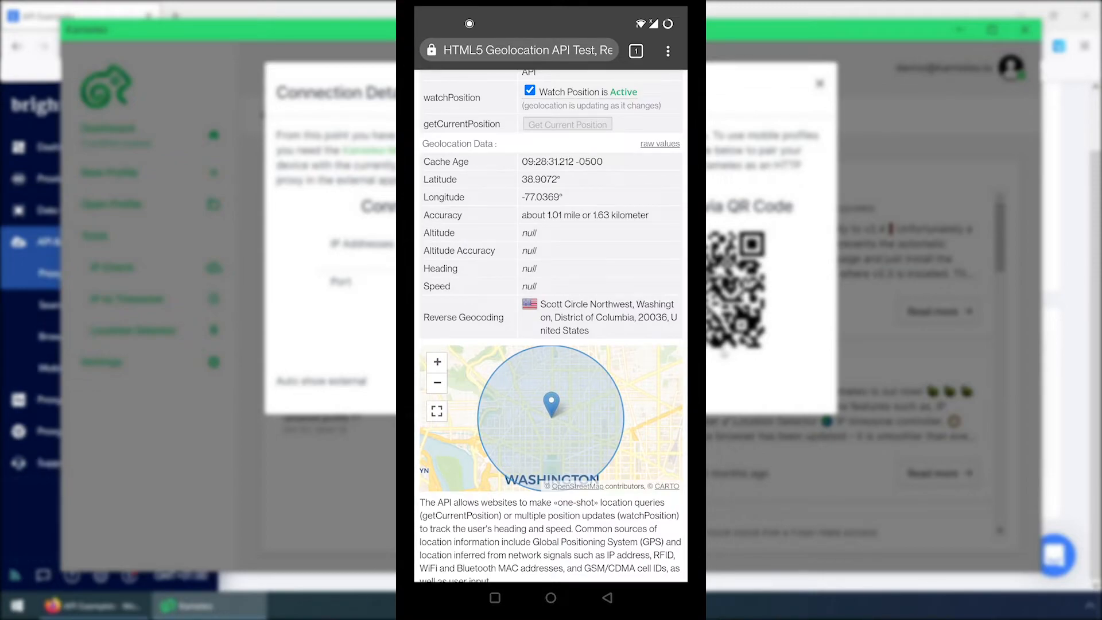
pyautogui.scroll(-2, 550, 345)
pyautogui.scroll(6, 551, 345)
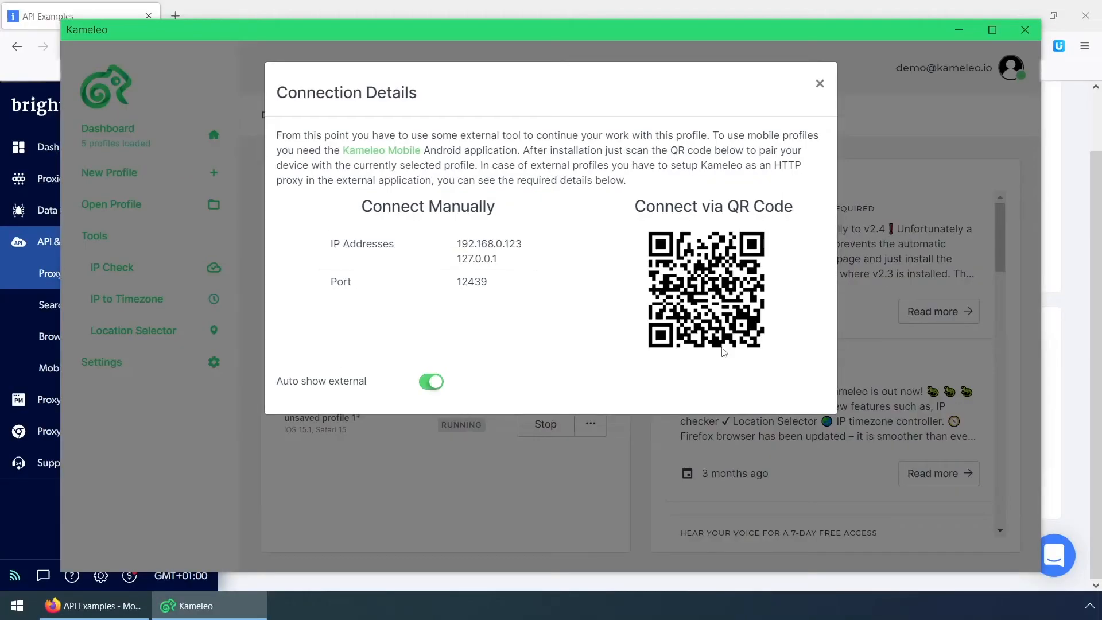
pyautogui.click(821, 85)
# Step: Stop the mobile profile and review unsaved profile 1's whoer.net and browserleaks.com cookies
pyautogui.click(545, 423)
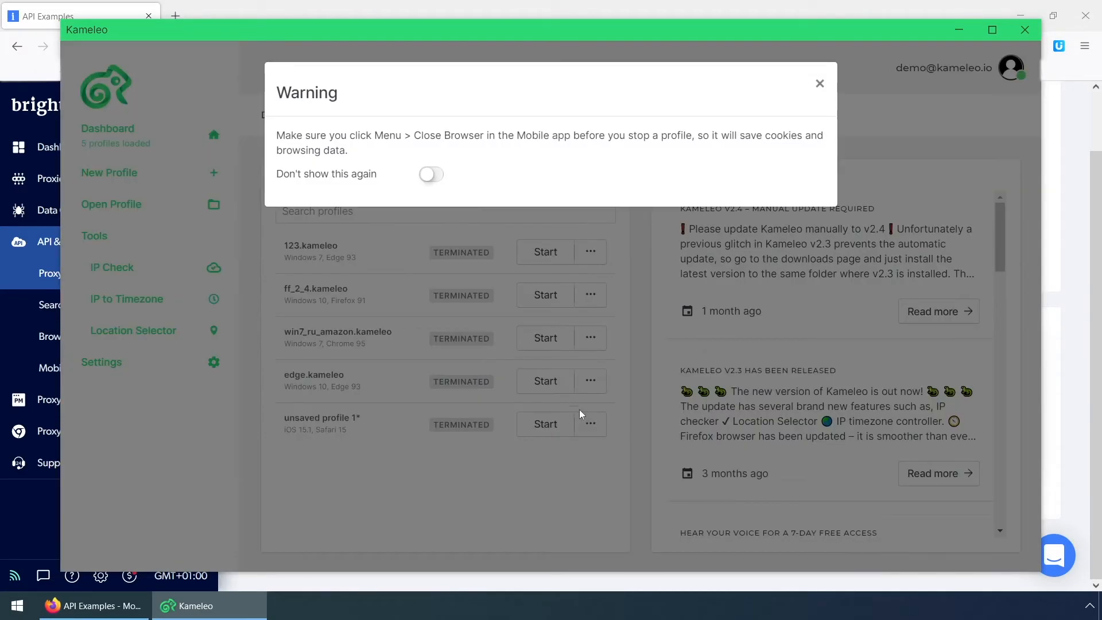
pyautogui.click(819, 85)
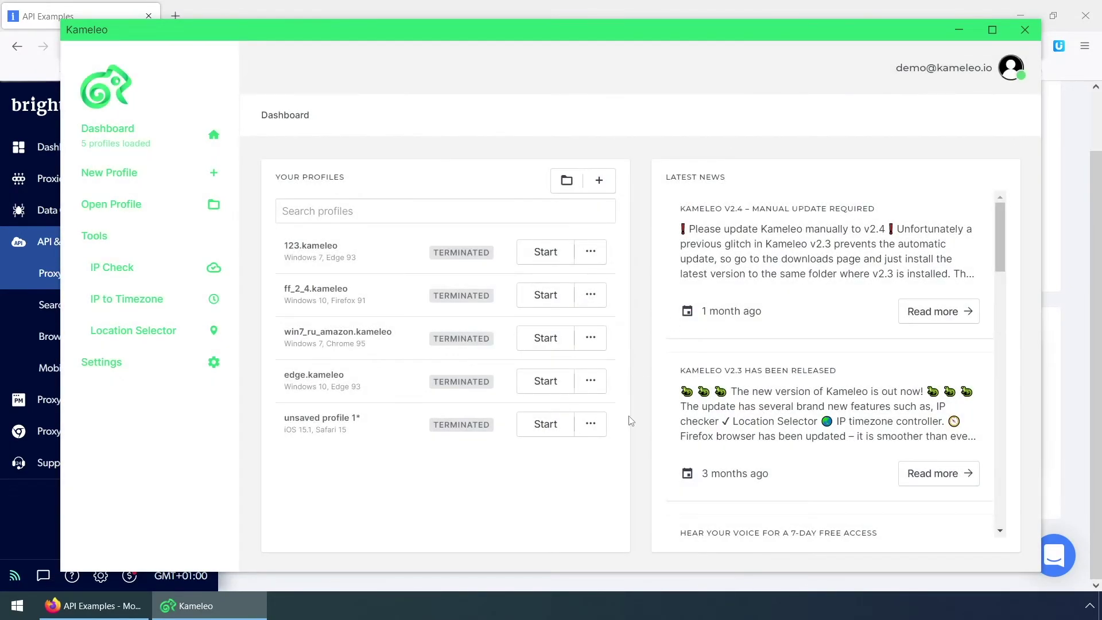
pyautogui.click(590, 424)
pyautogui.click(626, 336)
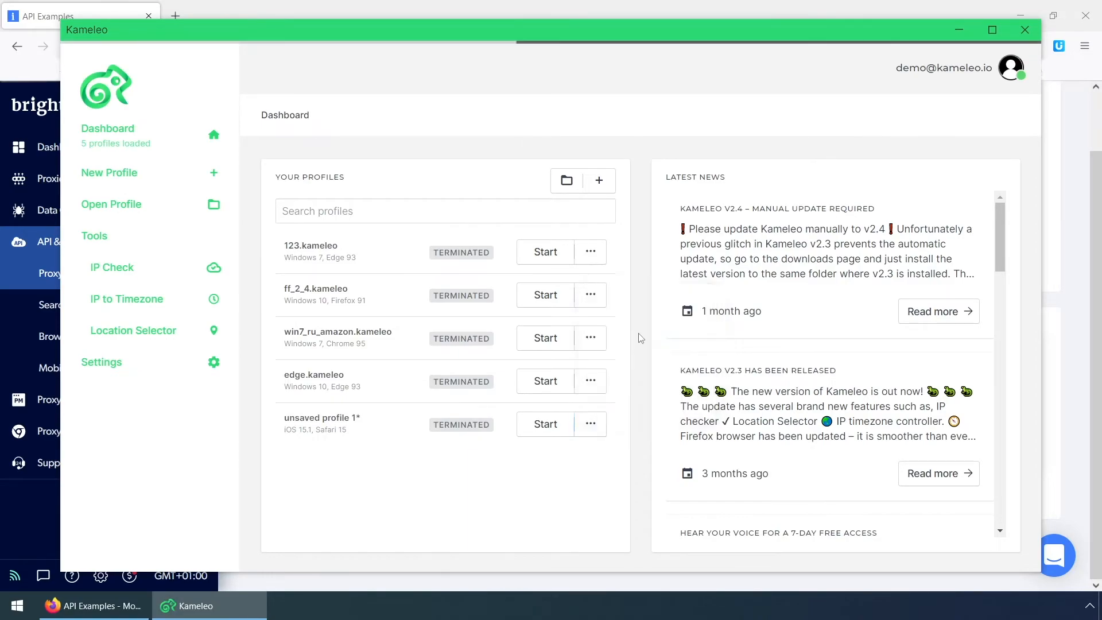
pyautogui.scroll(-5, 814, 377)
pyautogui.scroll(-5, 814, 376)
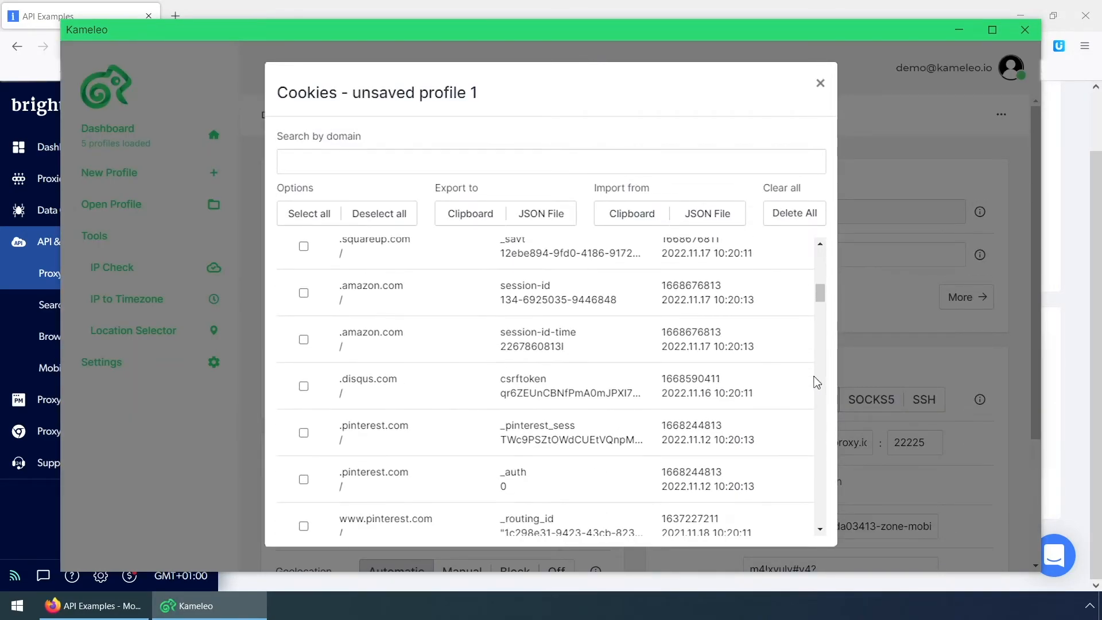
pyautogui.scroll(-5, 814, 377)
pyautogui.scroll(-5, 815, 376)
pyautogui.scroll(5, 816, 383)
pyautogui.scroll(5, 816, 382)
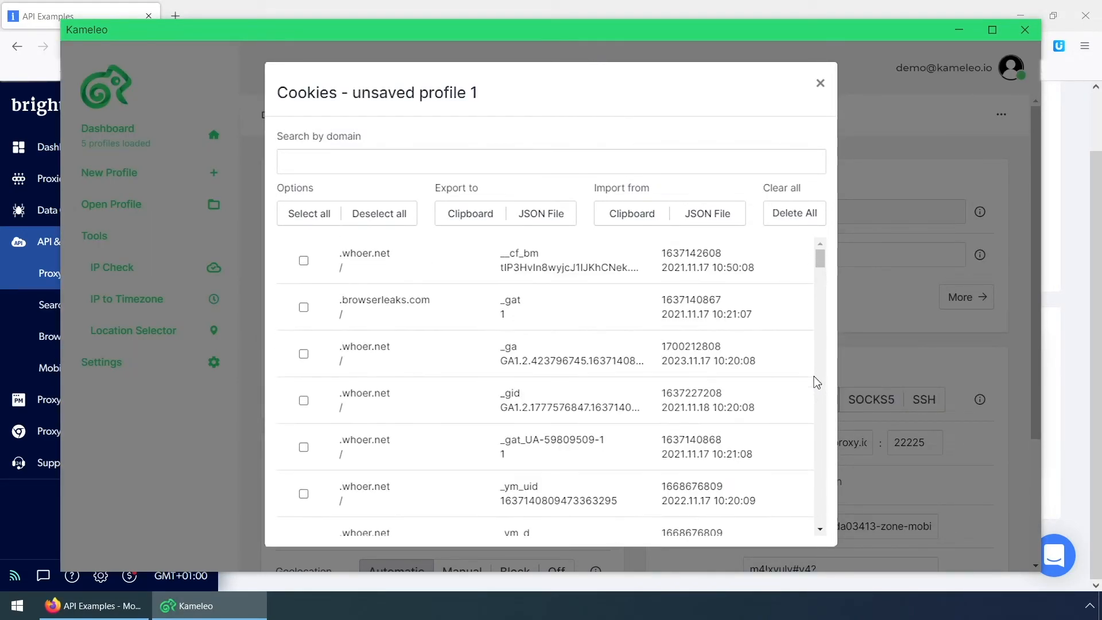
pyautogui.click(823, 86)
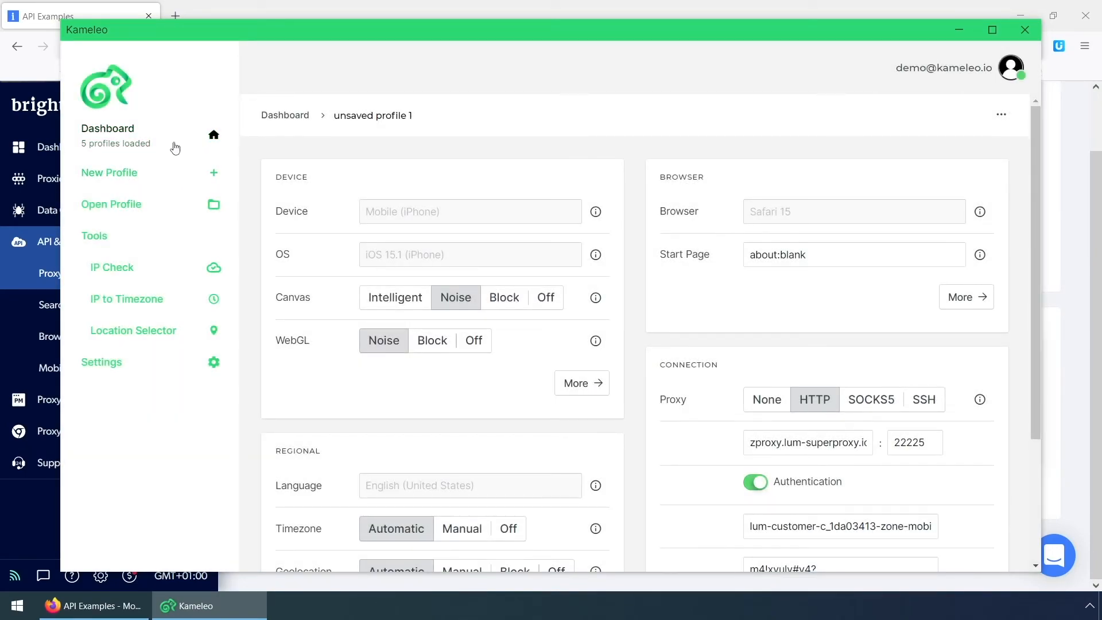
# Step: Return to the Kameleo dashboard listing all five terminated profiles
pyautogui.click(175, 148)
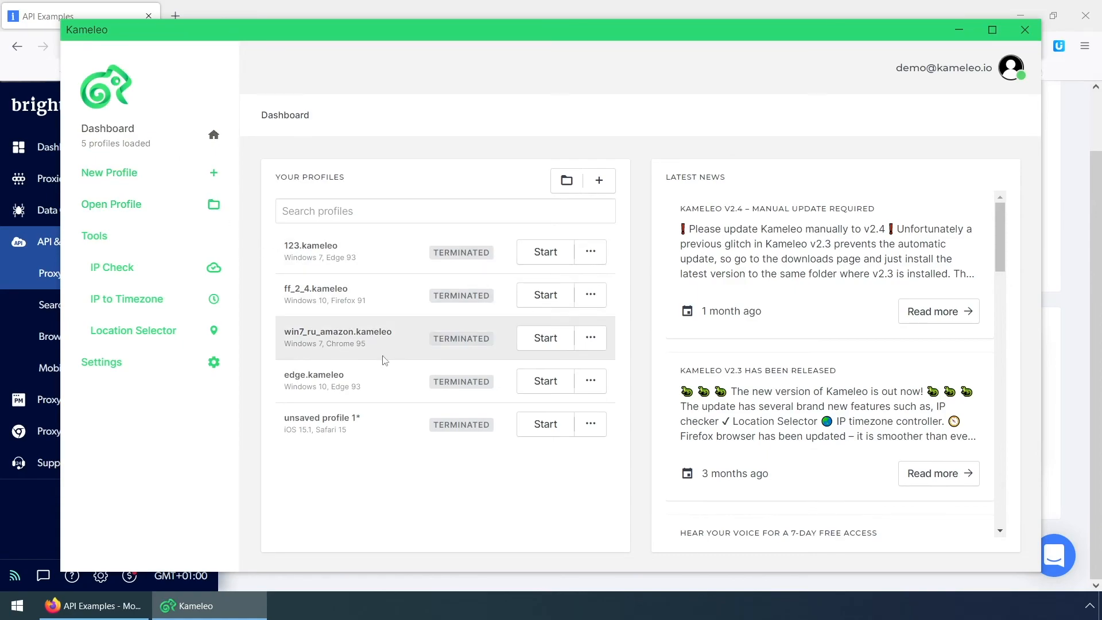